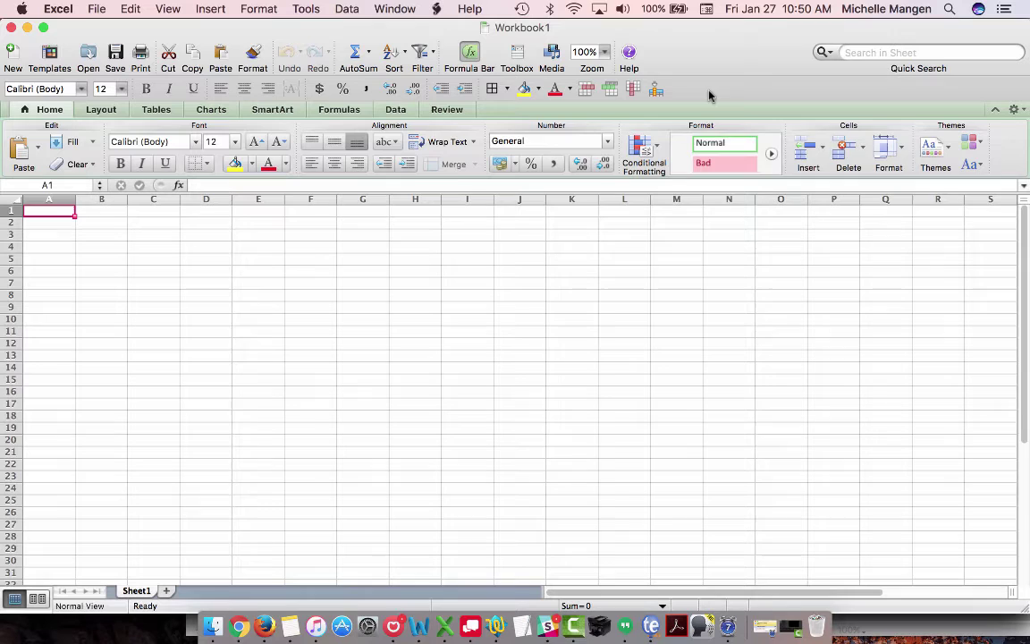
# Step: Open Customize Toolbars and Menus from the toolbar's context menu, ending on the Commands tab
pyautogui.rightClick(709, 95)
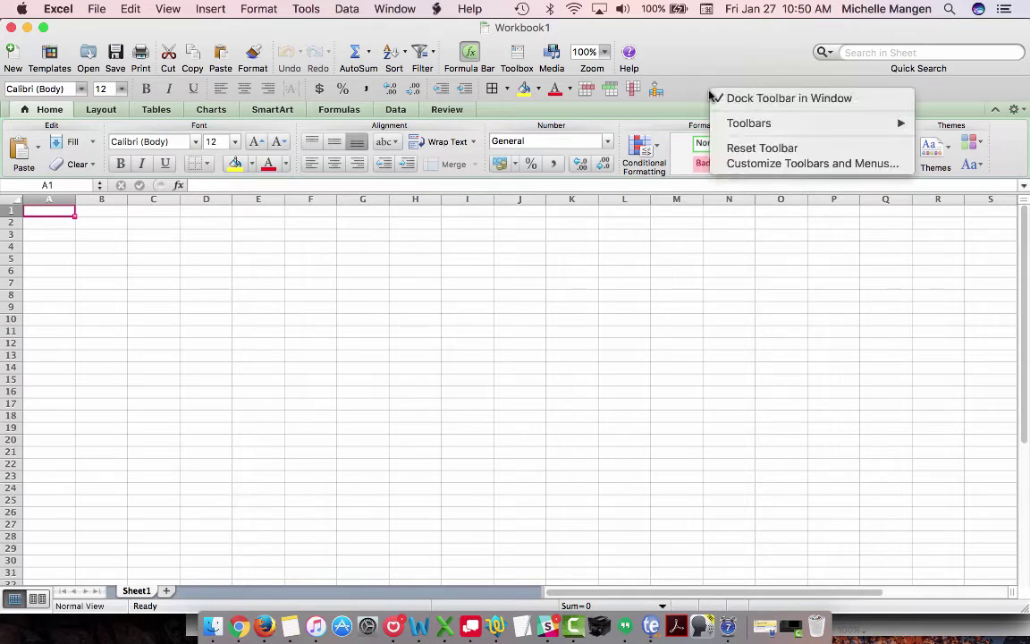
pyautogui.click(757, 165)
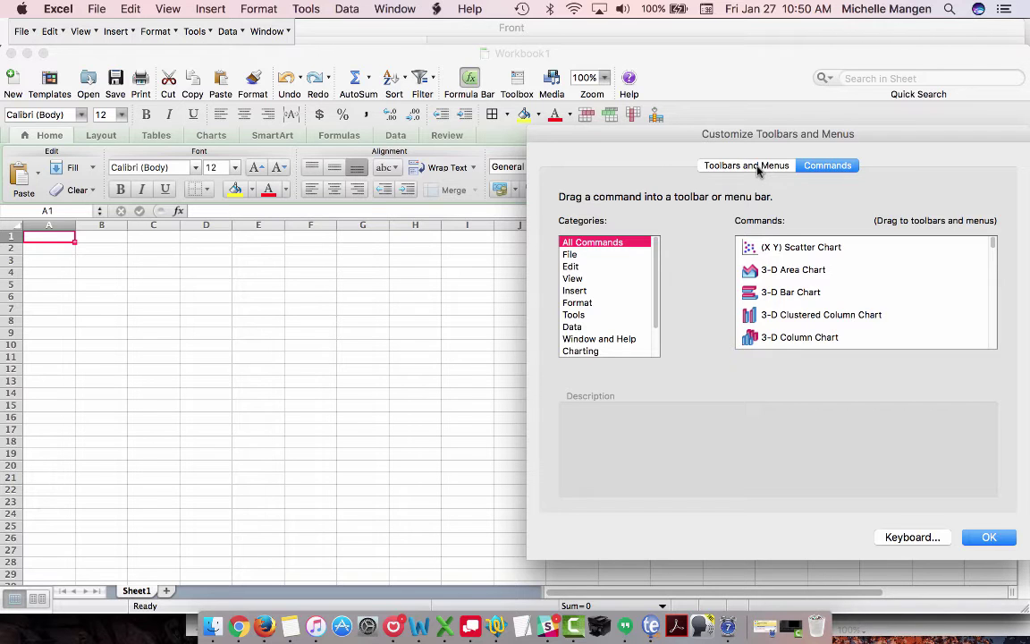
pyautogui.click(757, 169)
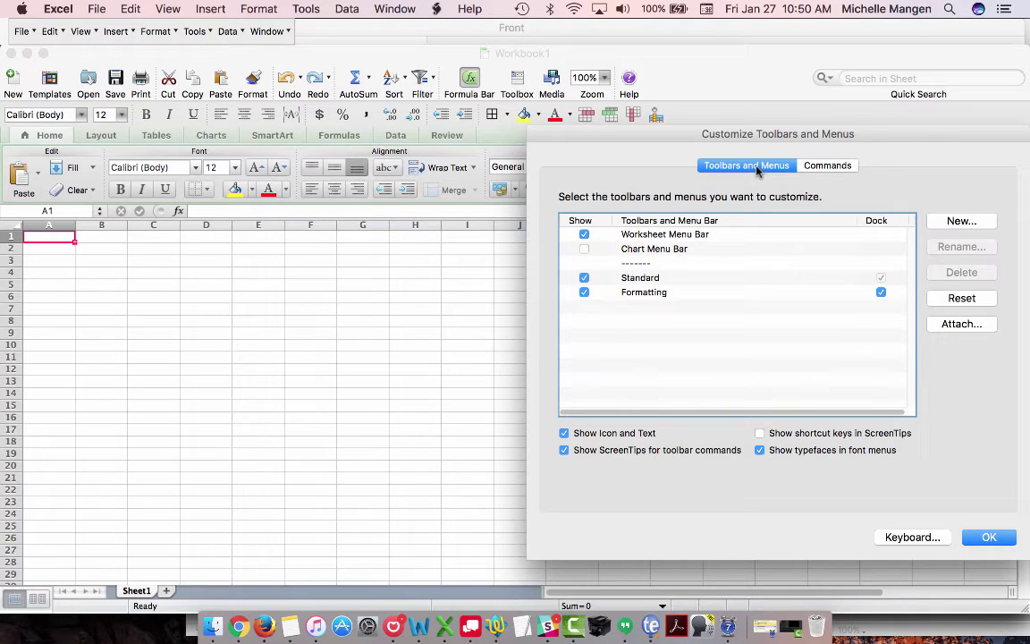
pyautogui.click(821, 169)
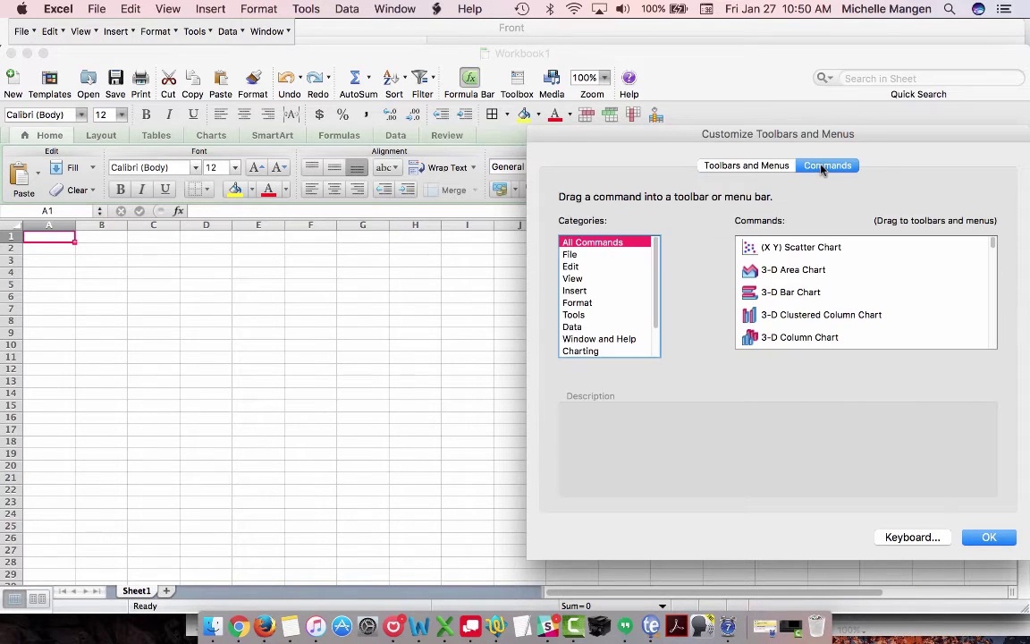
# Step: Drag Insert > Rows and Columns, then Edit > Delete Rows and Delete Columns onto the Formatting toolbar
pyautogui.click(579, 291)
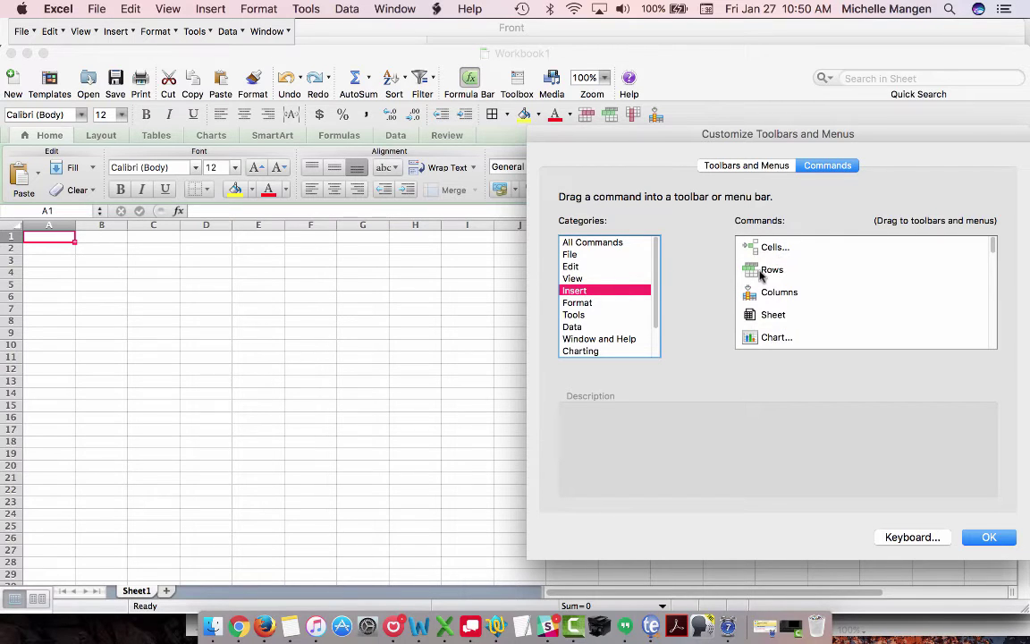
pyautogui.moveTo(761, 272)
pyautogui.mouseDown()
pyautogui.moveTo(707, 204)
pyautogui.moveTo(716, 116)
pyautogui.moveTo(705, 119)
pyautogui.mouseUp()
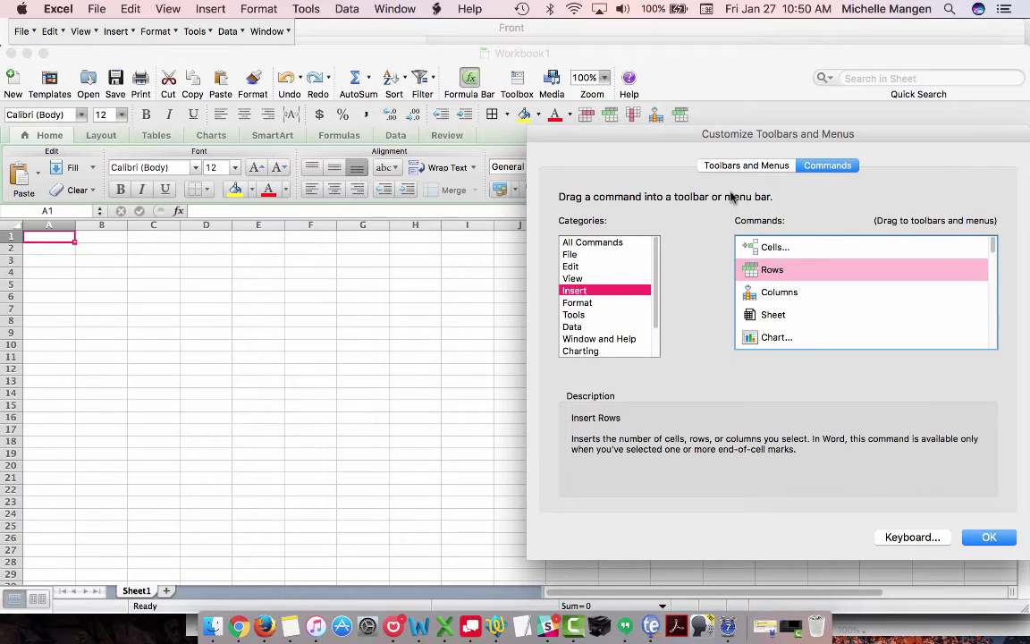
pyautogui.moveTo(744, 284); pyautogui.dragTo(715, 116)
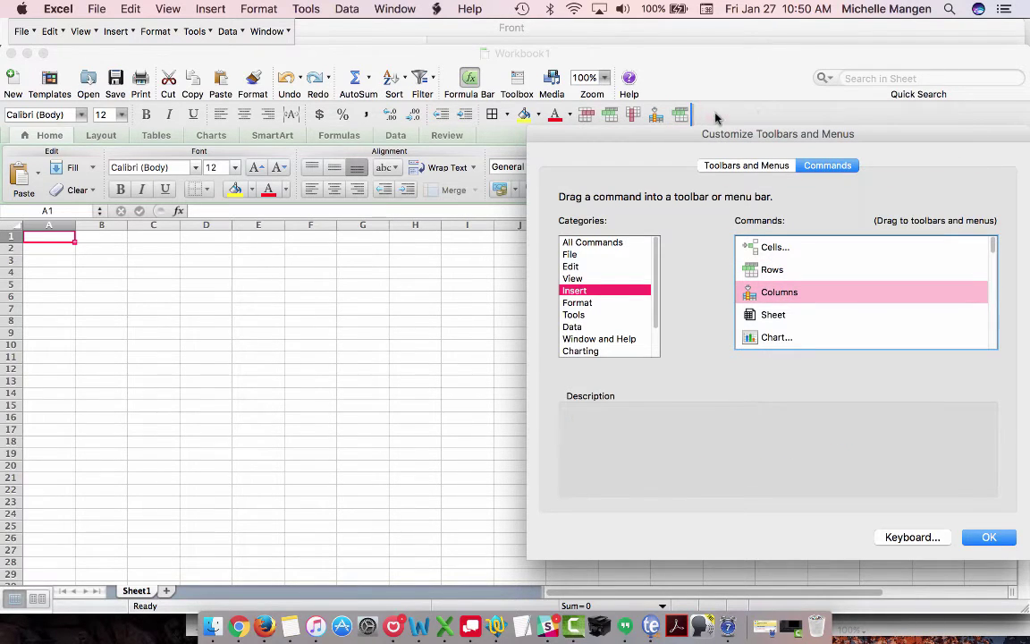
pyautogui.click(576, 266)
pyautogui.scroll(-8, 835, 302)
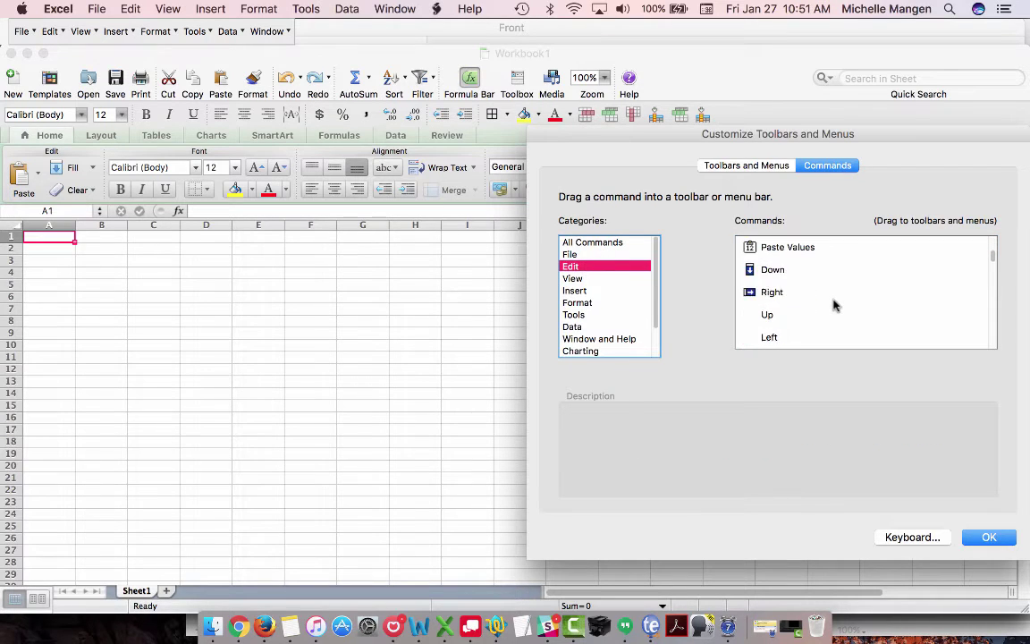
pyautogui.moveTo(778, 292)
pyautogui.mouseDown()
pyautogui.moveTo(742, 115)
pyautogui.moveTo(720, 114)
pyautogui.moveTo(754, 118)
pyautogui.mouseUp()
pyautogui.moveTo(756, 314); pyautogui.dragTo(801, 118)
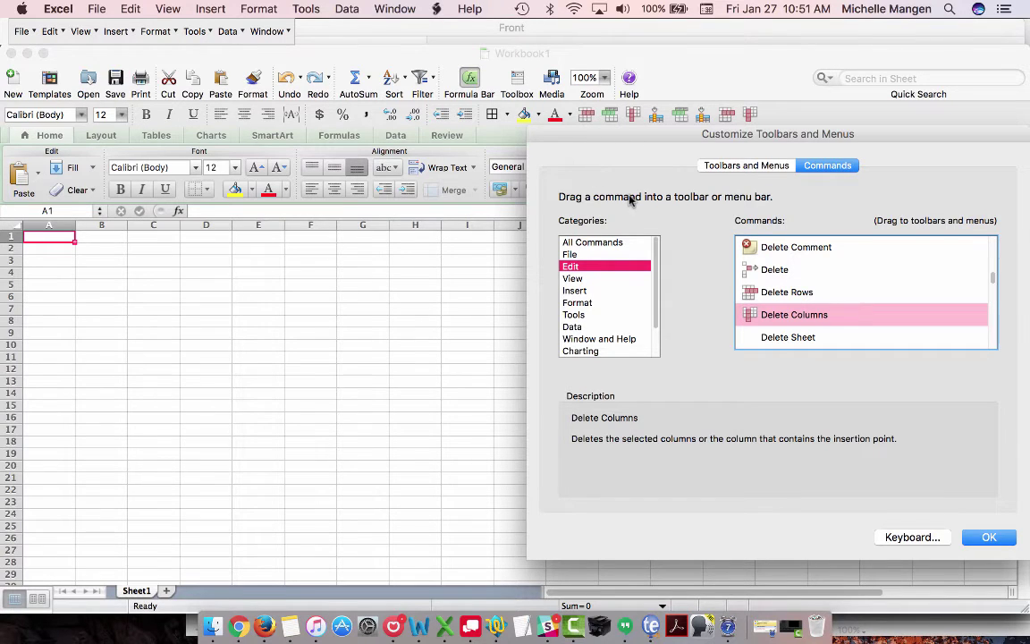
# Step: Close the customization window and reset the Formatting toolbar to its defaults, confirming with OK
pyautogui.press('Return')
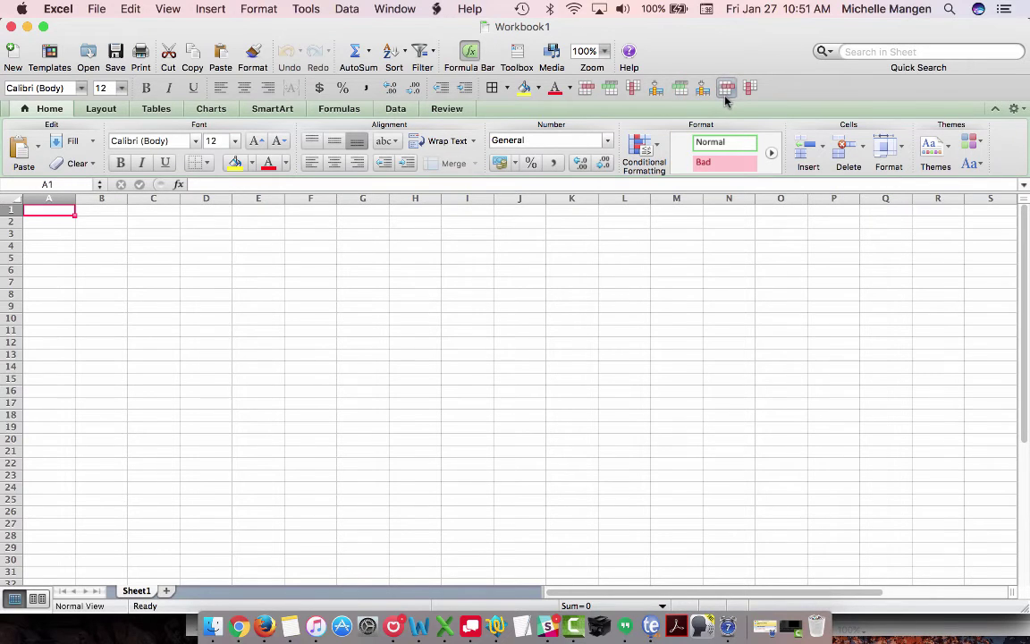
pyautogui.rightClick(682, 91)
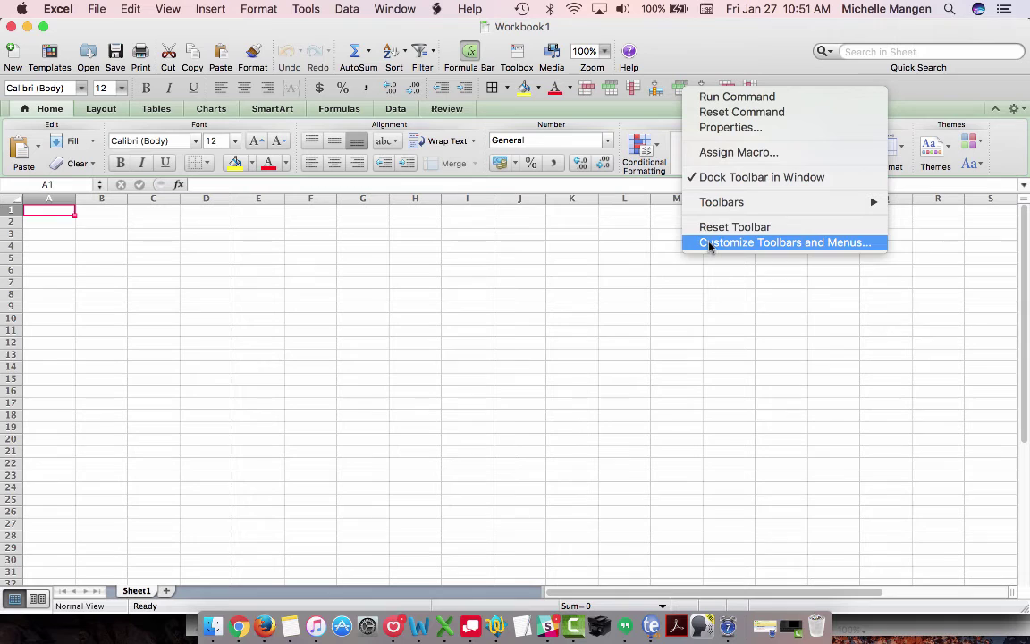
pyautogui.click(715, 70)
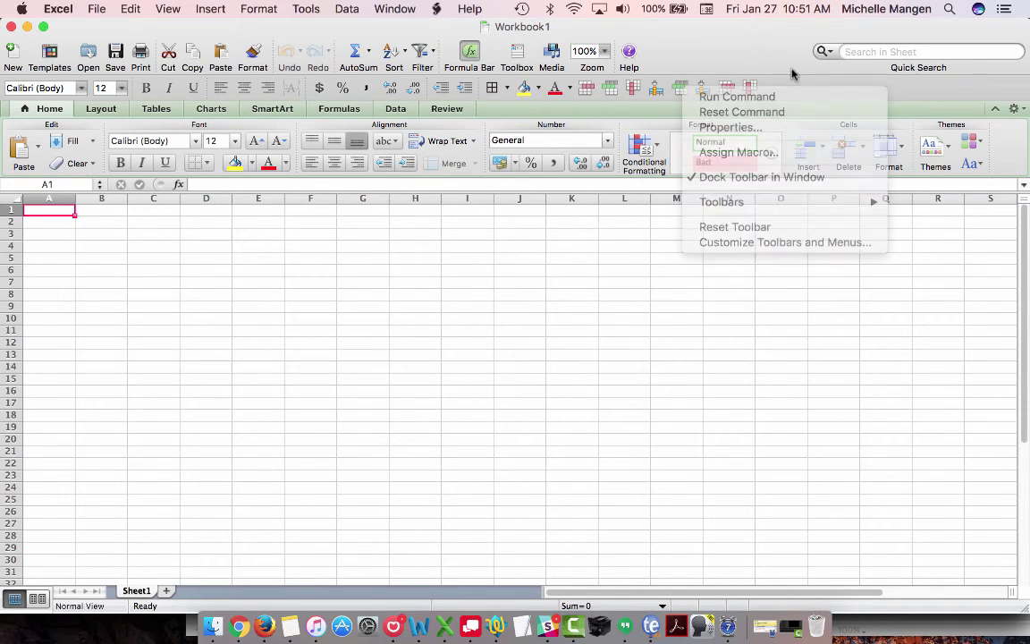
pyautogui.rightClick(684, 87)
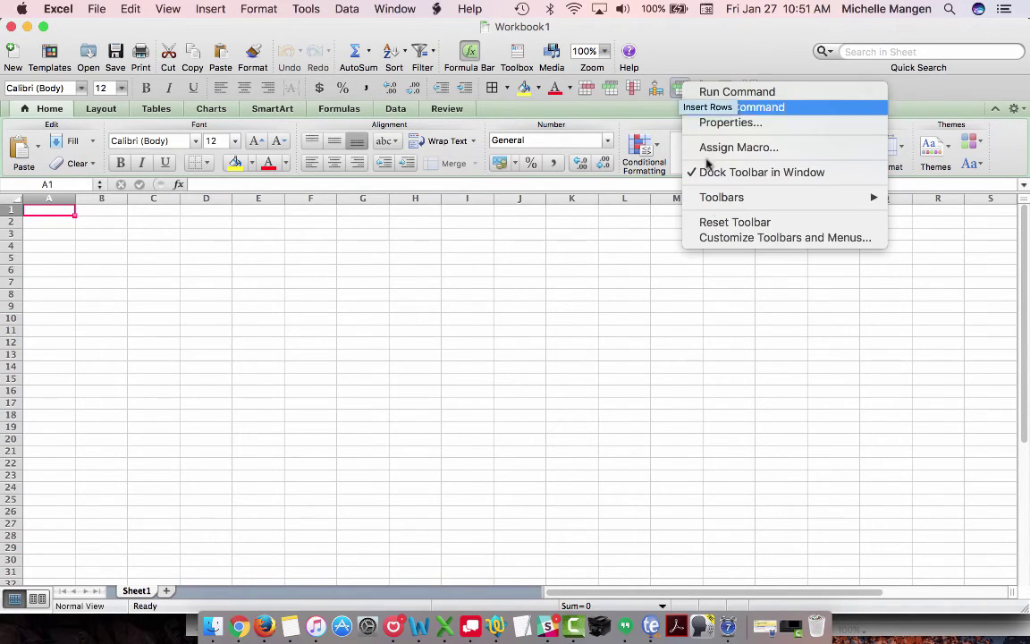
pyautogui.moveTo(717, 197)
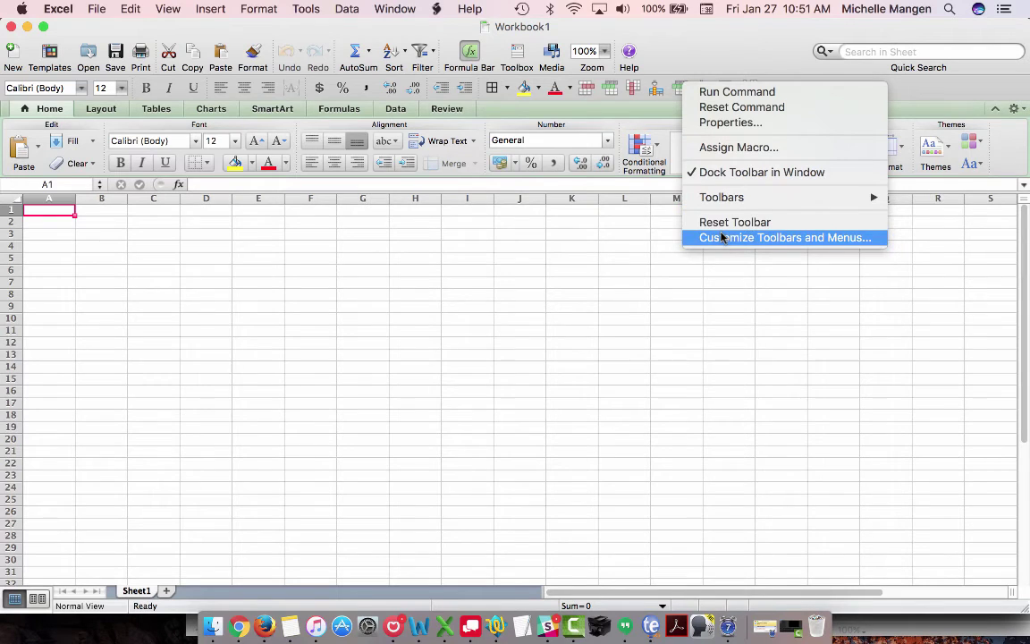
pyautogui.click(721, 226)
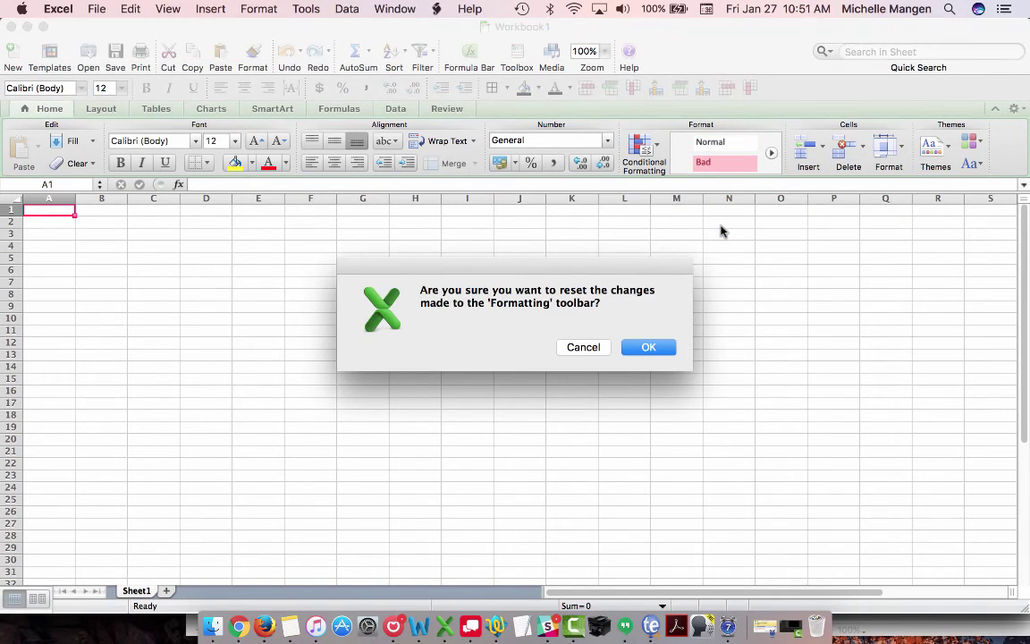
pyautogui.click(636, 353)
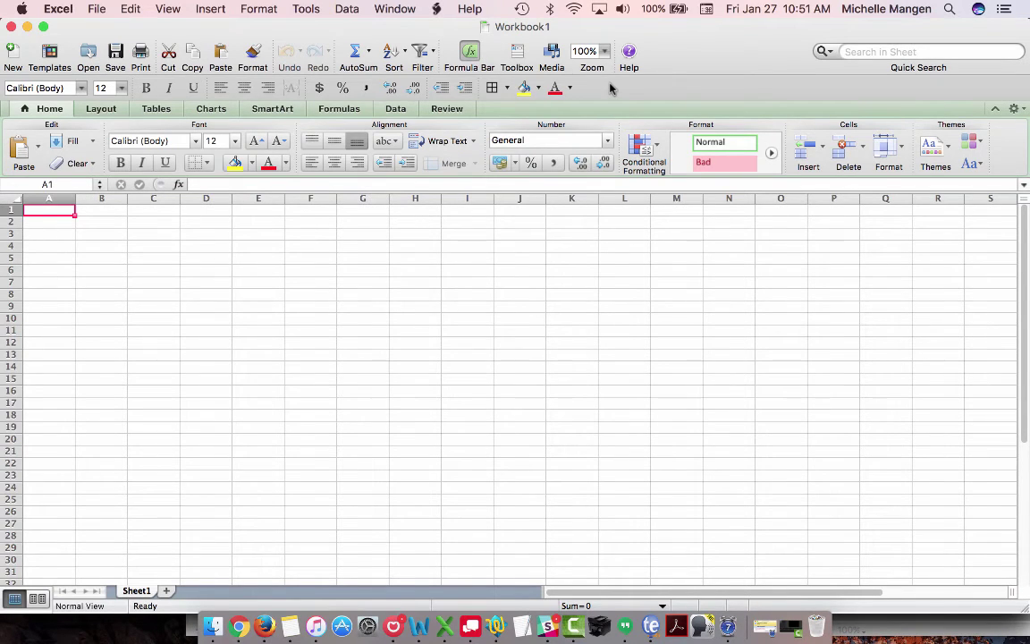
# Step: Reopen Customize Toolbars and Menus and place Delete Rows, then Insert Rows, at the toolbar's start
pyautogui.rightClick(611, 88)
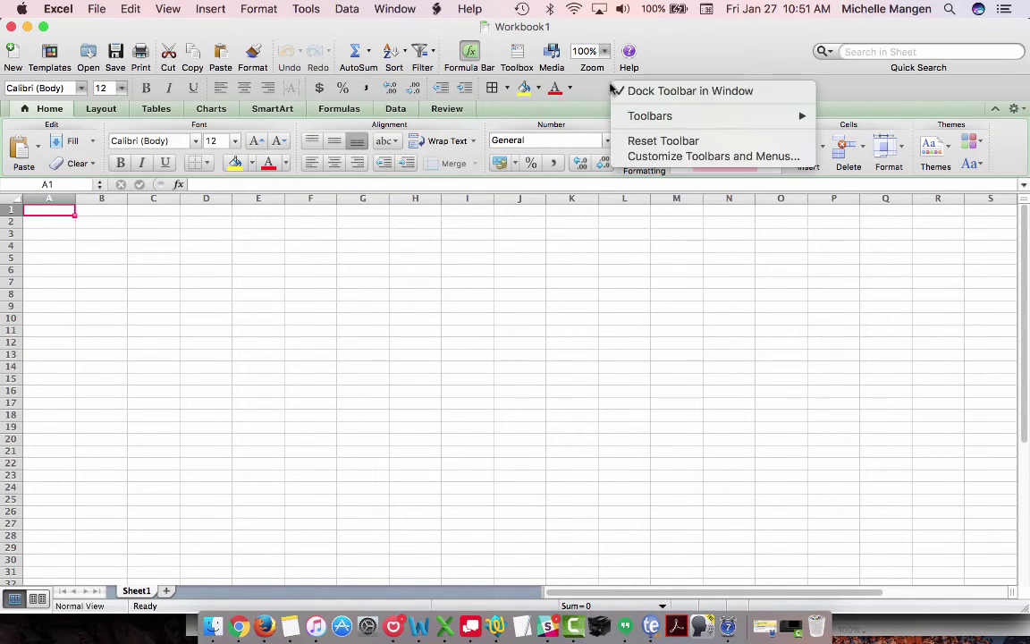
pyautogui.click(643, 158)
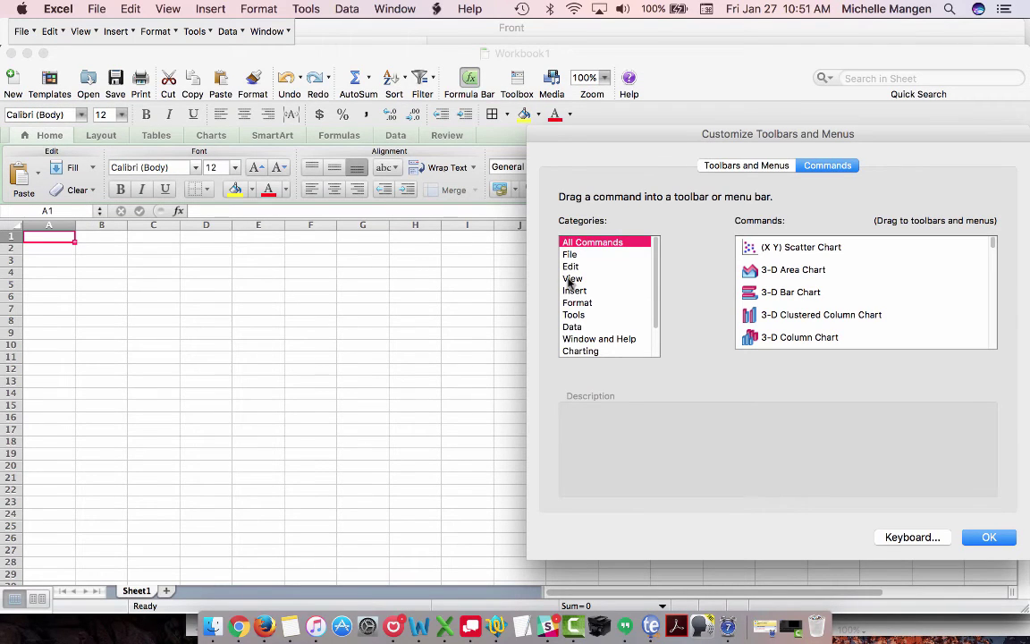
pyautogui.click(570, 266)
pyautogui.scroll(-3, 765, 286)
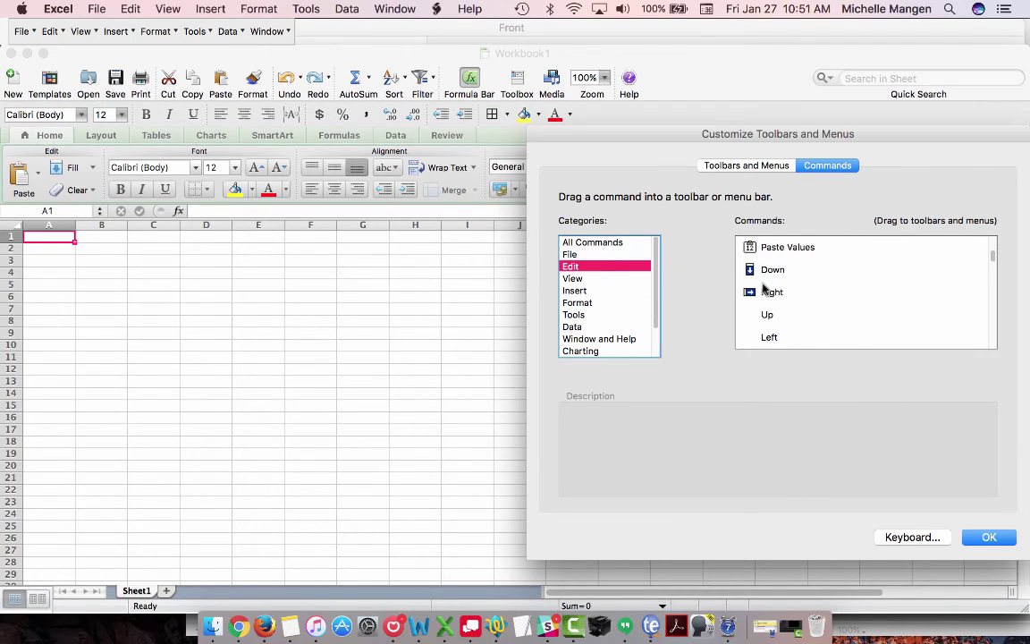
pyautogui.scroll(-5, 764, 286)
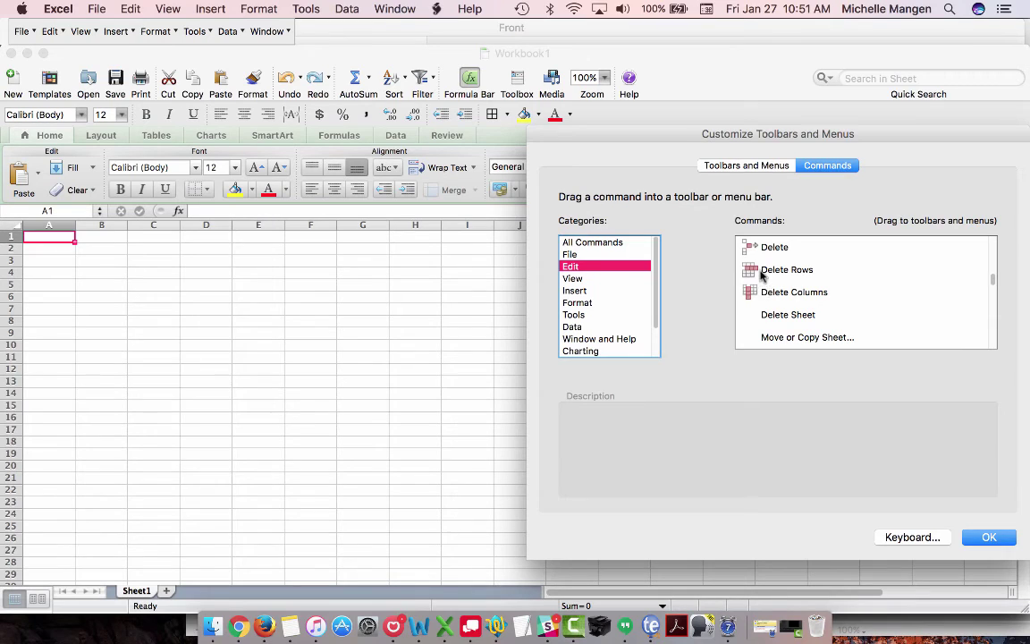
pyautogui.moveTo(761, 276); pyautogui.dragTo(589, 114)
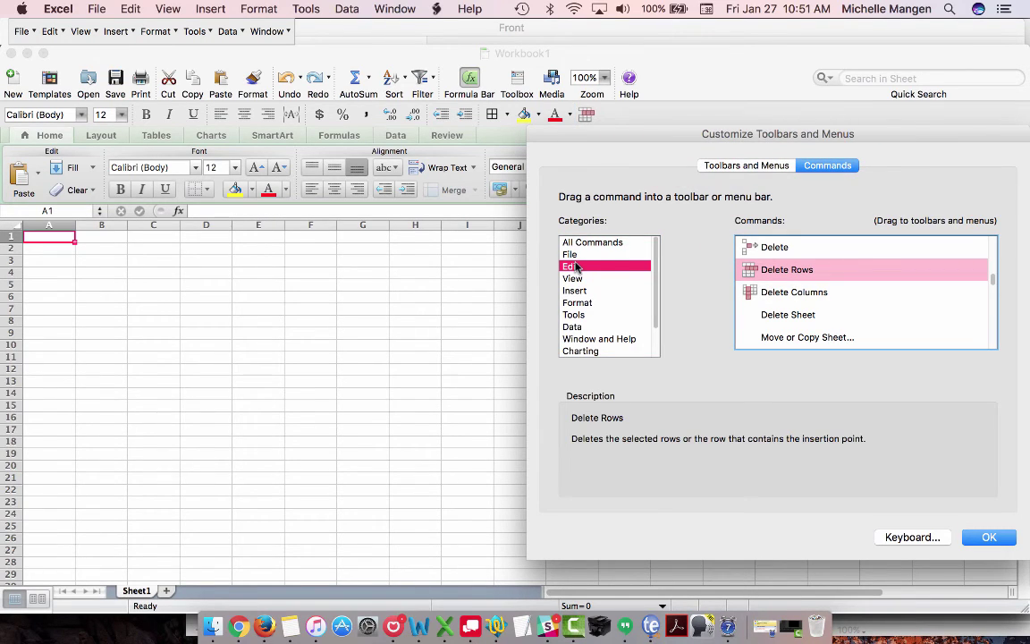
pyautogui.click(579, 292)
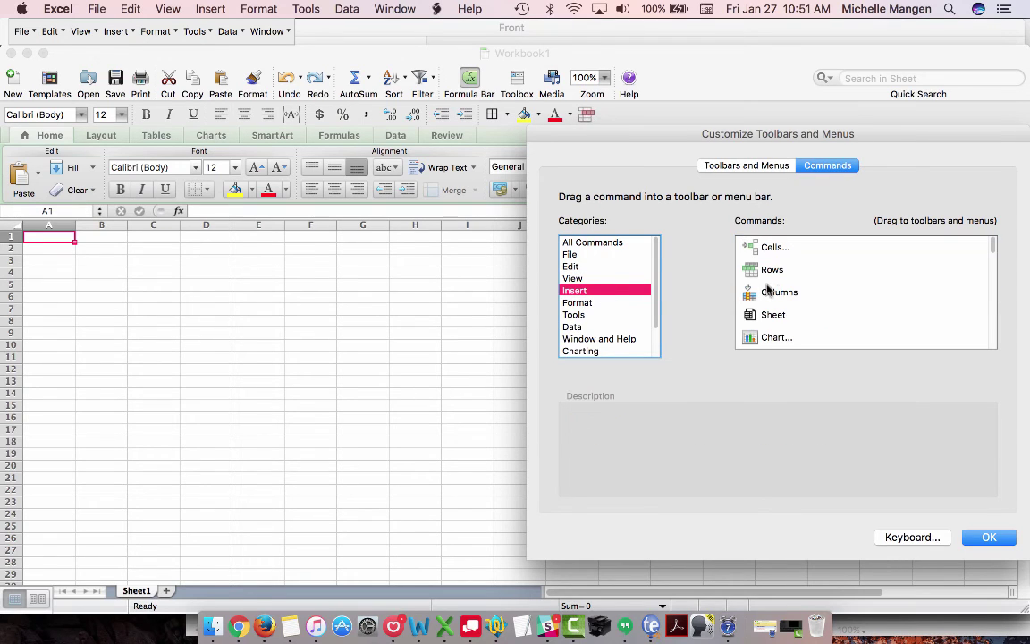
pyautogui.moveTo(770, 279); pyautogui.dragTo(617, 116)
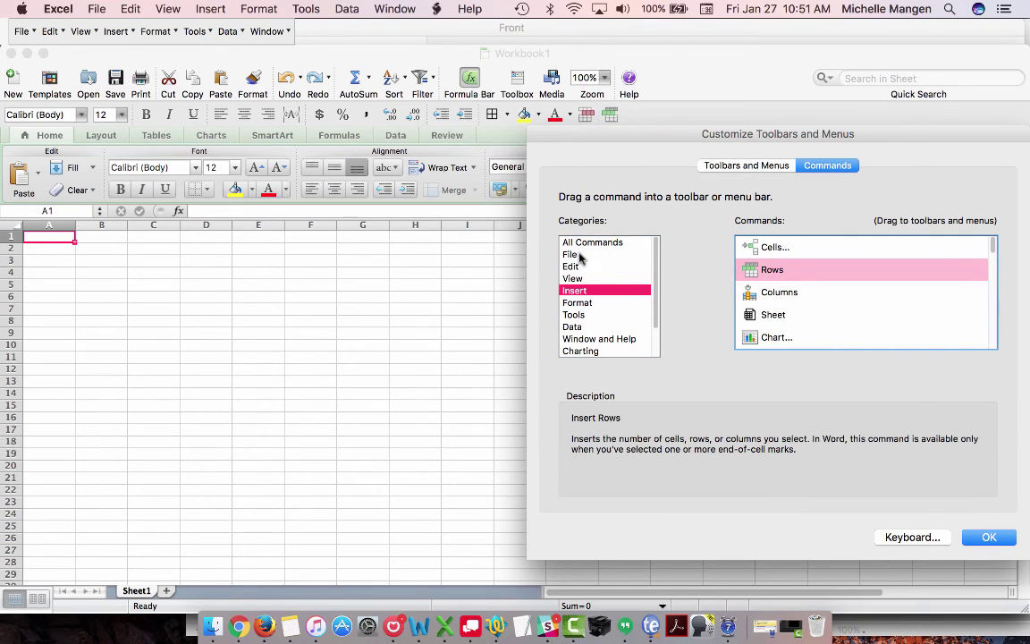
# Step: Add Delete Columns and then Insert Columns after them, and close the customization window
pyautogui.click(579, 267)
pyautogui.scroll(-10, 849, 308)
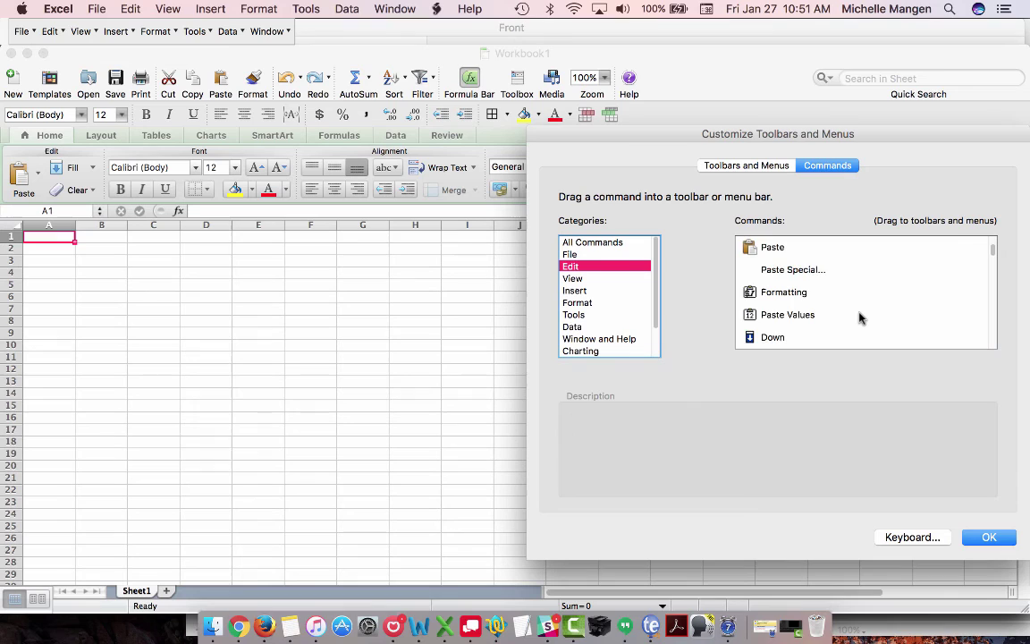
pyautogui.scroll(-5, 859, 318)
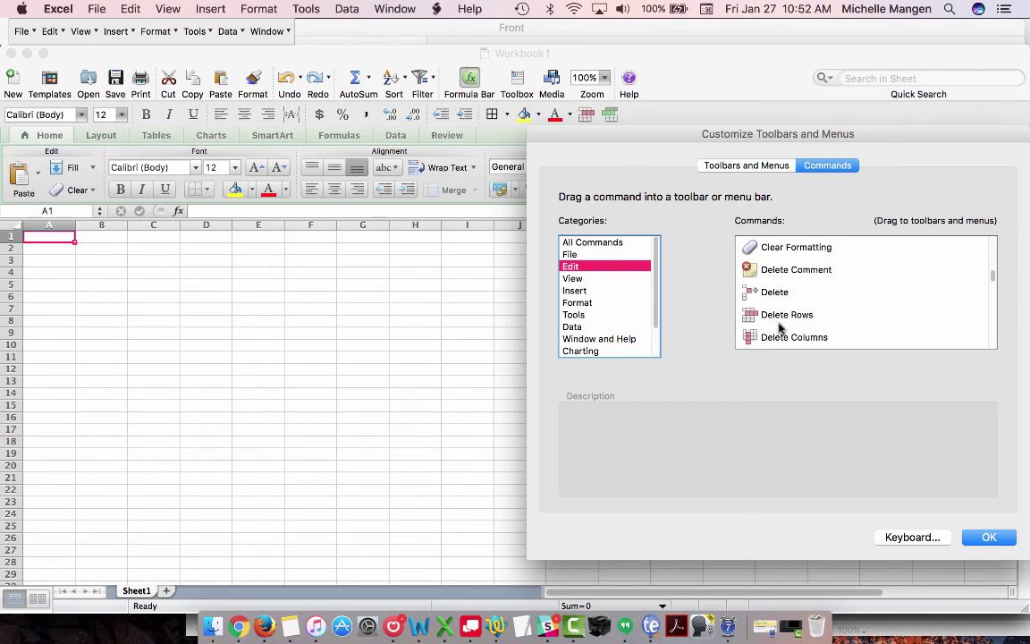
pyautogui.moveTo(784, 338); pyautogui.dragTo(694, 109)
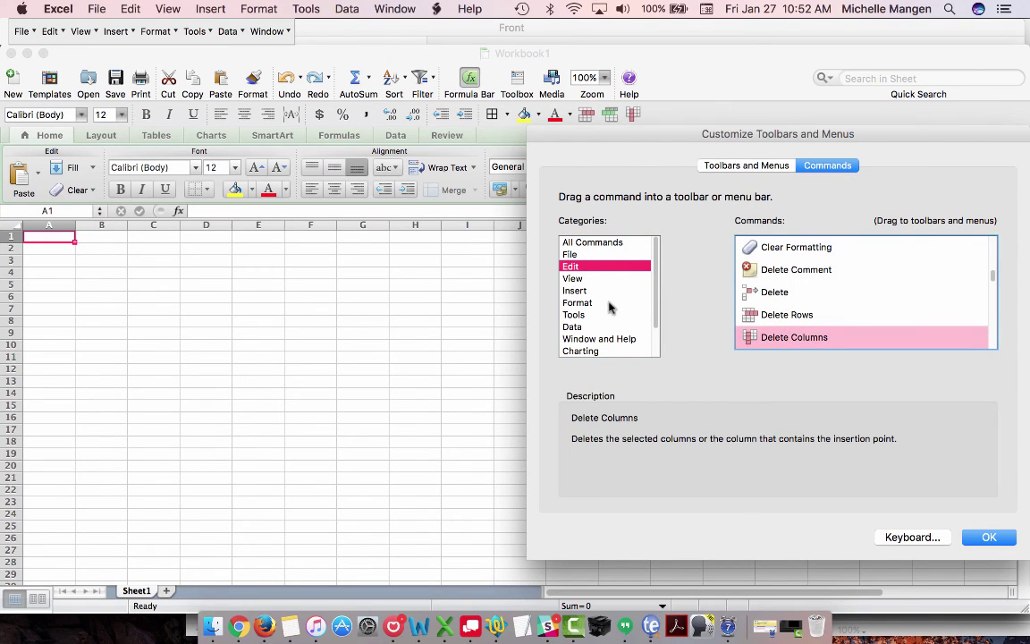
pyautogui.click(581, 292)
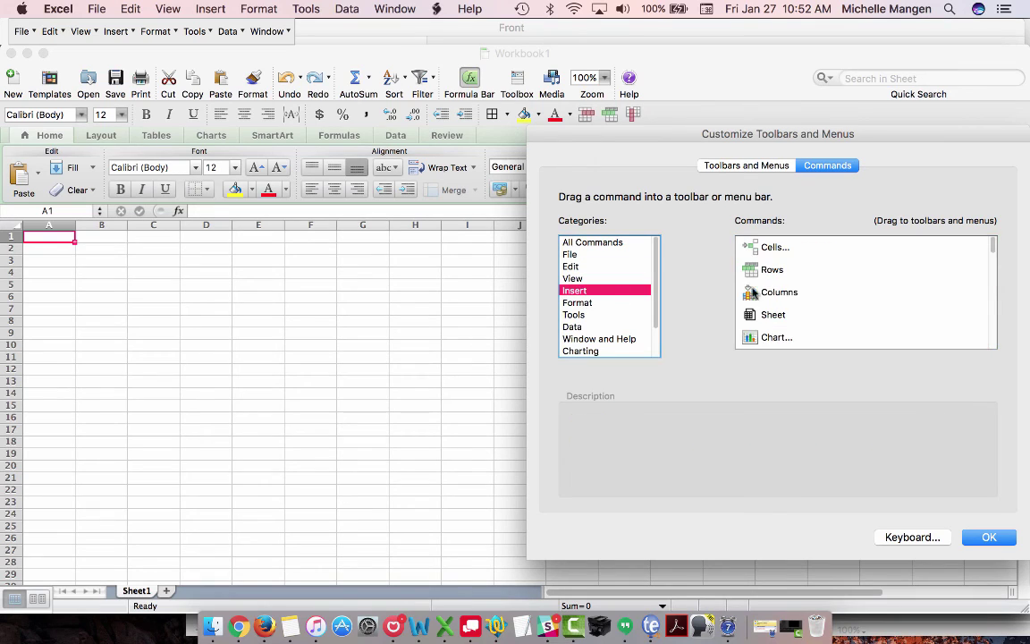
pyautogui.moveTo(756, 269); pyautogui.dragTo(682, 125)
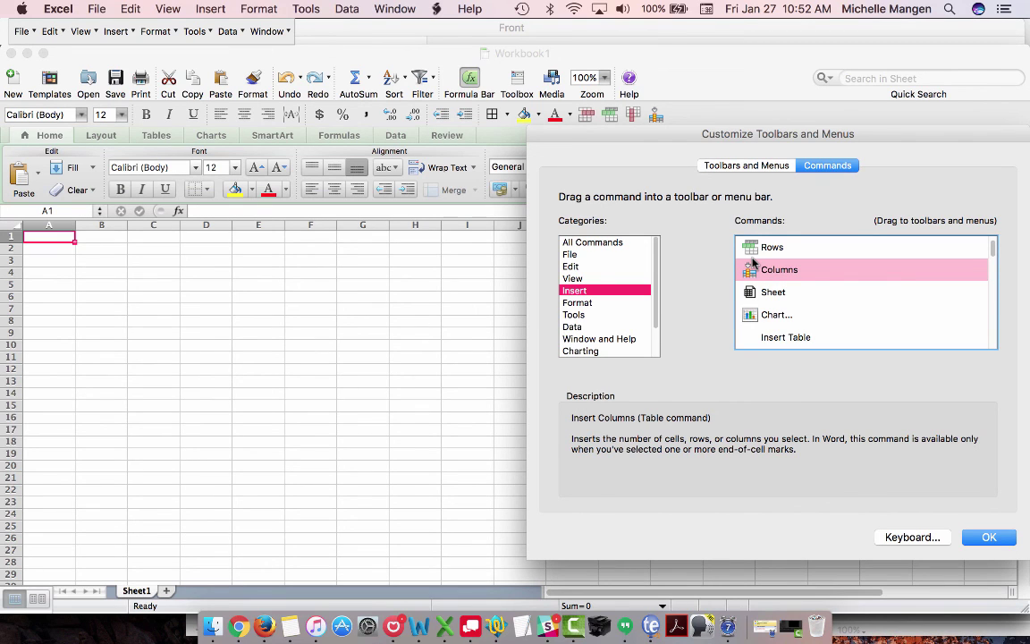
pyautogui.press('Return')
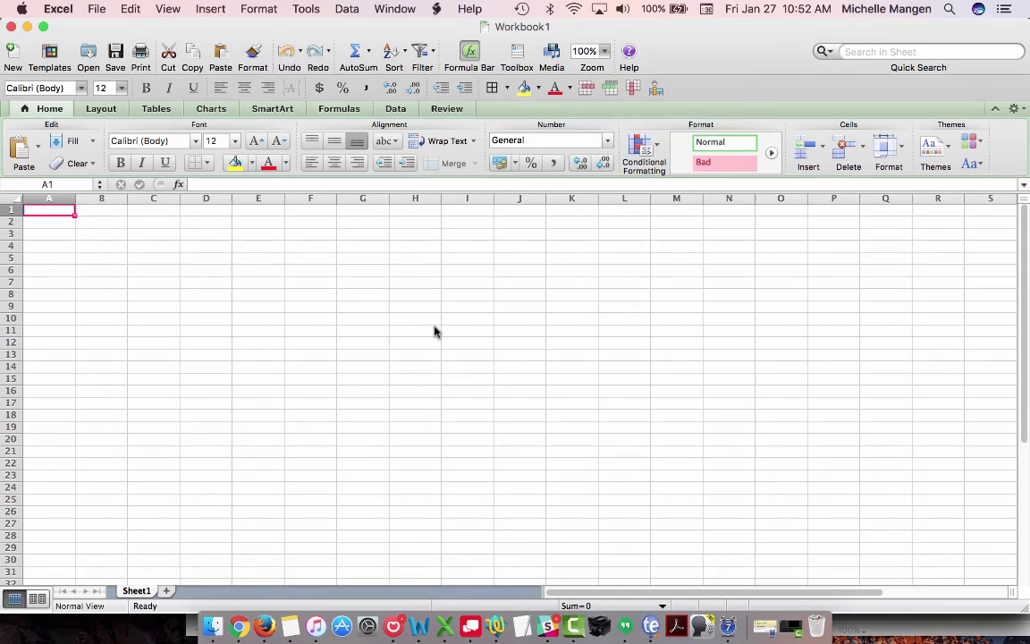